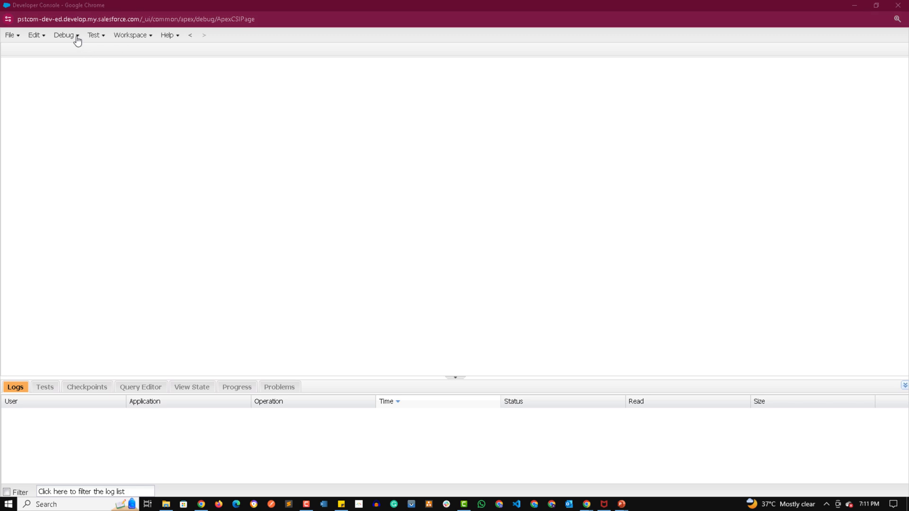
- Write Apex querying all Opportunities into a list and looping to set StageName 'Qualification' with UPDATE opp
{"action": "key", "text": "ctrl+e"}
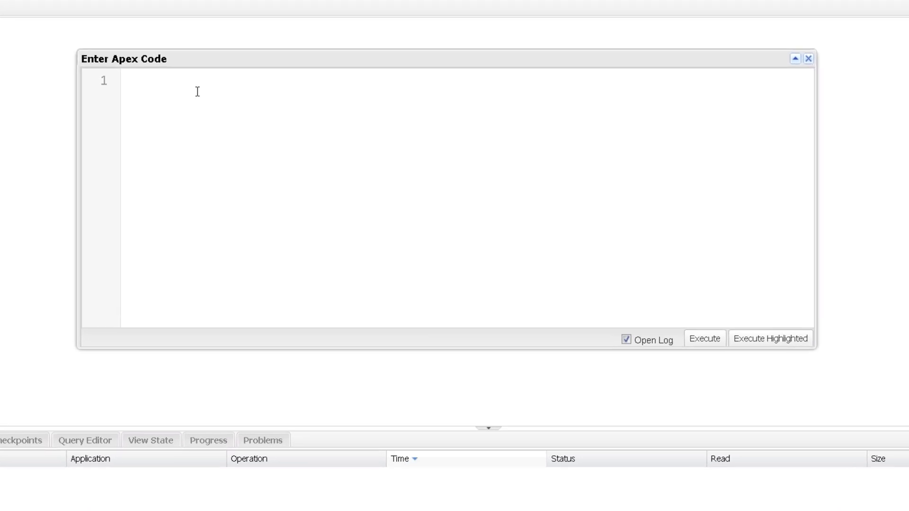
{"action": "type", "text": "Li"}
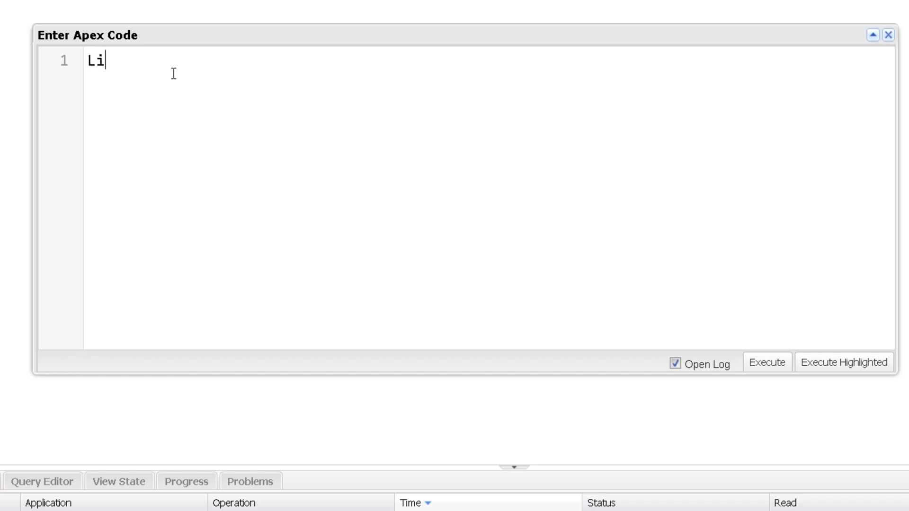
{"action": "type", "text": "st<Op"}
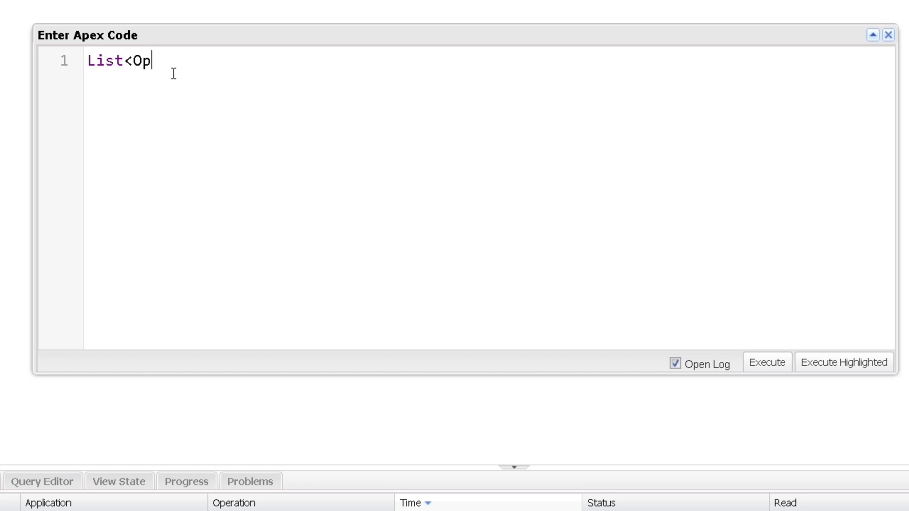
{"action": "type", "text": "portu"}
{"action": "type", "text": "i"}
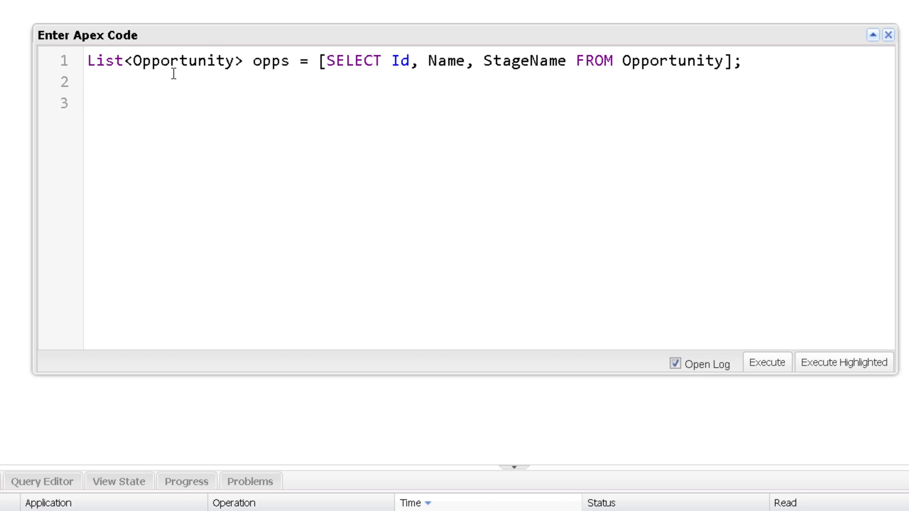
{"action": "key", "text": "Return"}
{"action": "key", "text": "Return"}
{"action": "key", "text": "BackSpace"}
{"action": "key", "text": "BackSpace"}
{"action": "type", "text": "for(Opportunity opp : opps){  }"}
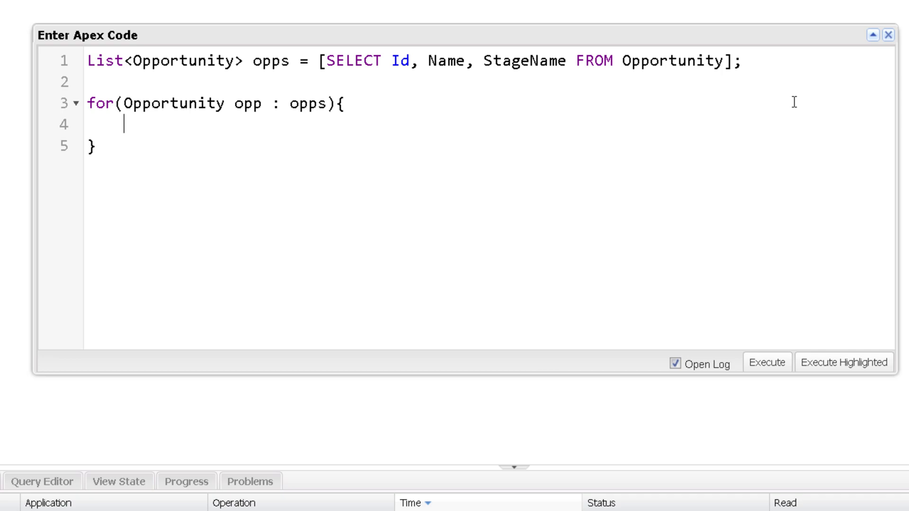
{"action": "type", "text": "opp.StageName = "}
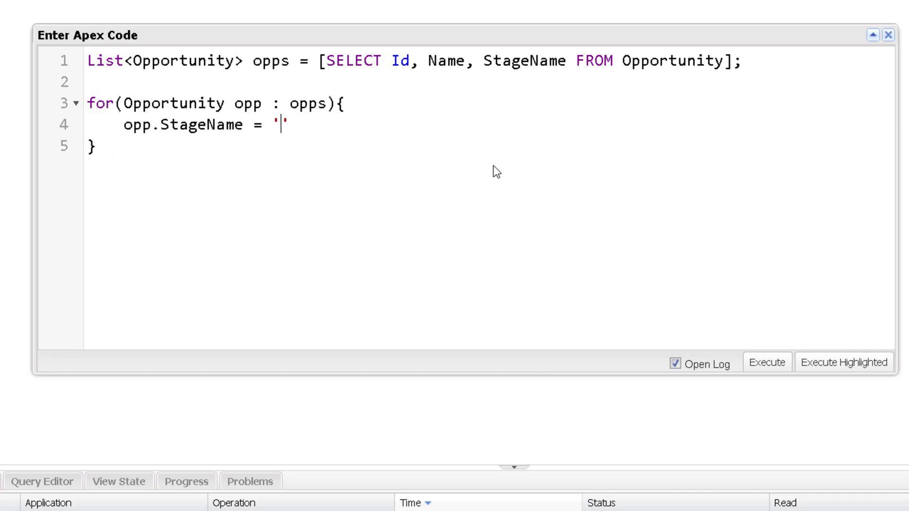
{"action": "type", "text": "'Qualification';"}
{"action": "key", "text": "Return"}
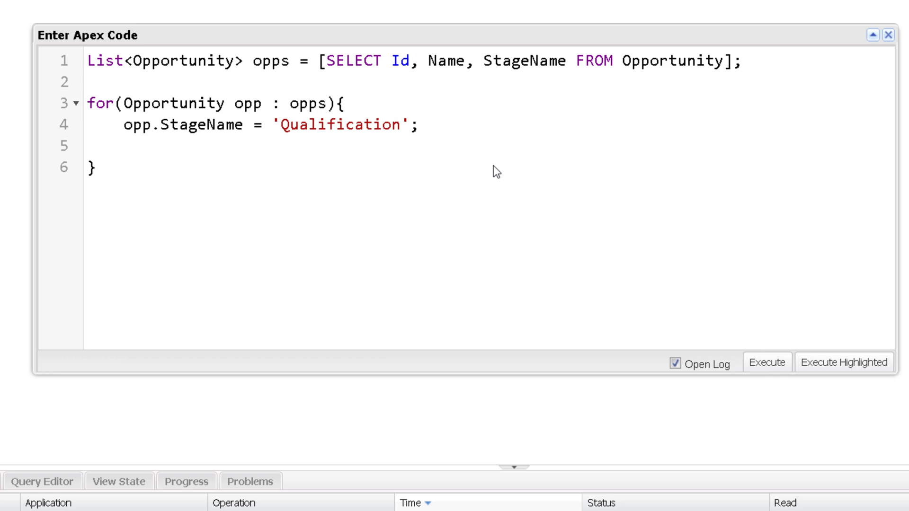
{"action": "type", "text": "UPDATE opp;"}
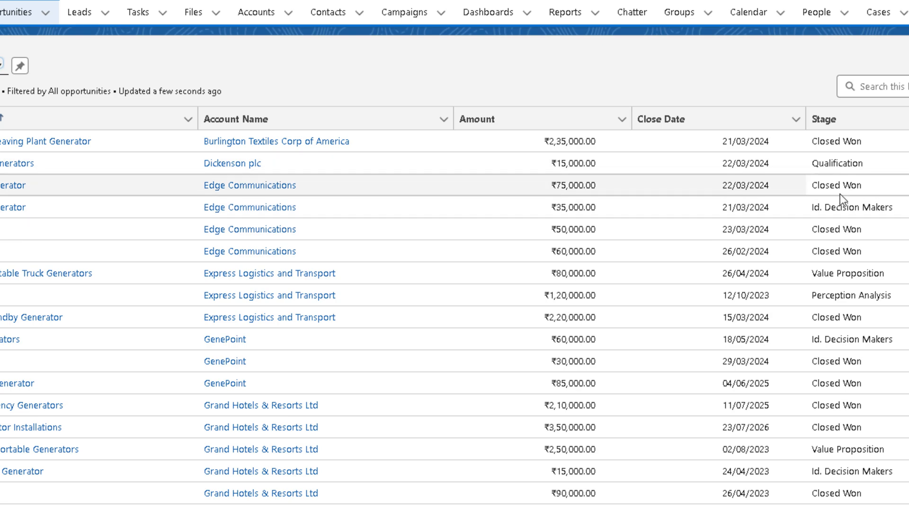
{"action": "scroll", "coordinate": [838, 192], "scroll_direction": "down", "scroll_amount": 5}
{"action": "scroll", "coordinate": [838, 214], "scroll_direction": "down", "scroll_amount": 5}
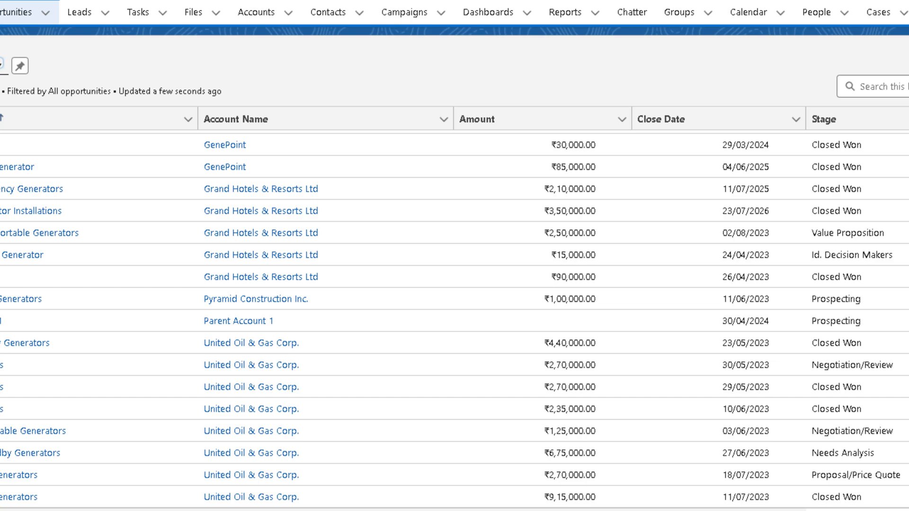
{"action": "scroll", "coordinate": [849, 485], "scroll_direction": "up", "scroll_amount": 5}
{"action": "scroll", "coordinate": [849, 485], "scroll_direction": "up", "scroll_amount": 1}
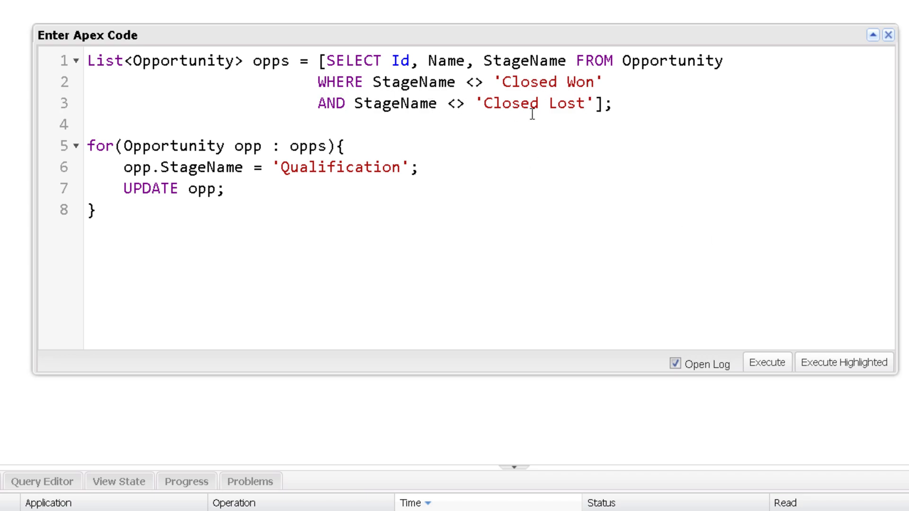
- Run the filtered SOQL (not Closed Won/Closed Lost) in the Query Editor, returning 14 rows
{"action": "mouse_move", "coordinate": [594, 104]}
{"action": "left_mouse_down"}
{"action": "mouse_move", "coordinate": [430, 99]}
{"action": "mouse_move", "coordinate": [326, 61]}
{"action": "left_mouse_up"}
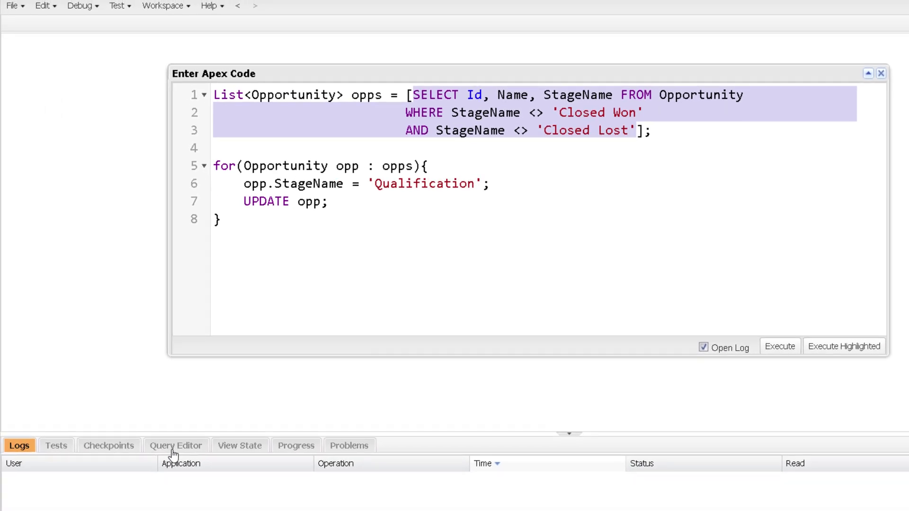
{"action": "left_click", "coordinate": [173, 451]}
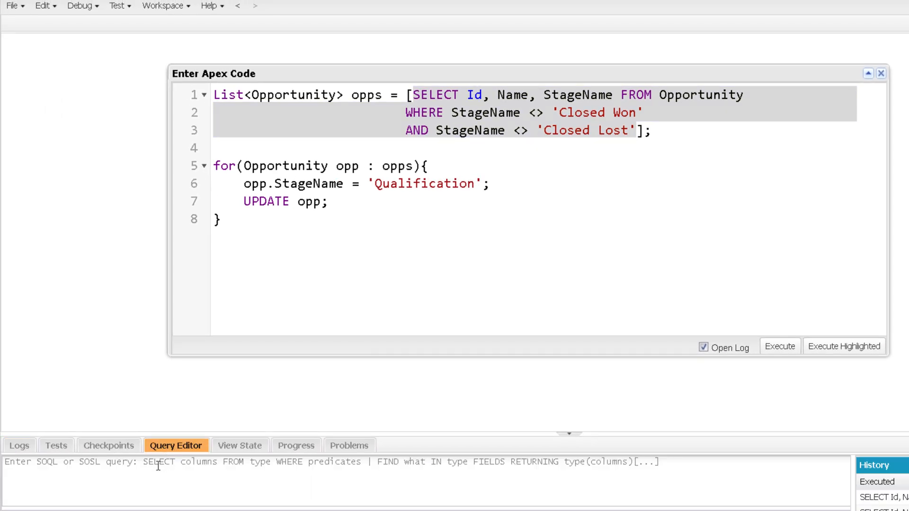
{"action": "type", "text": "SELECT Id, Name, StageName FROM Opportunity                          WHERE StageName <> 'Closed Won'                          AND StageName <> 'Closed Lost'"}
{"action": "left_click", "coordinate": [835, 492]}
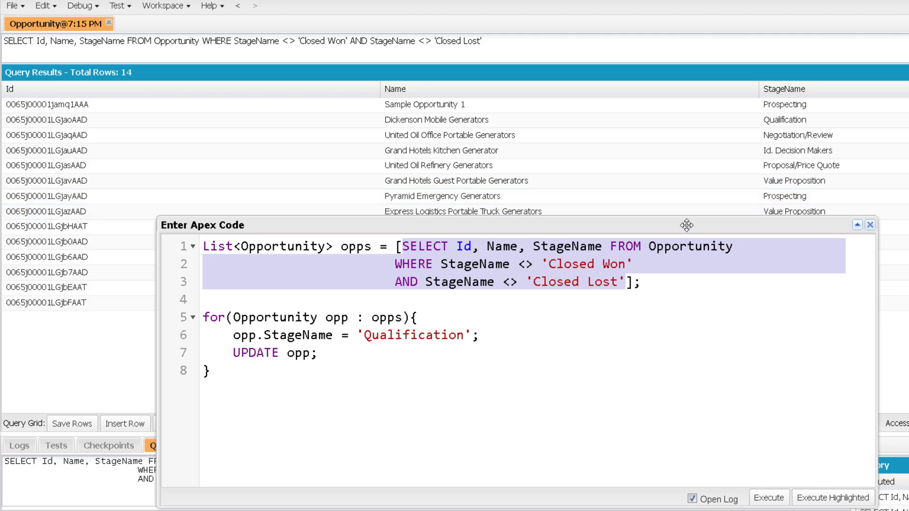
- Close the Opportunity query results and return to the Apex code window
{"action": "left_click_drag", "start_coordinate": [689, 224], "coordinate": [699, 103]}
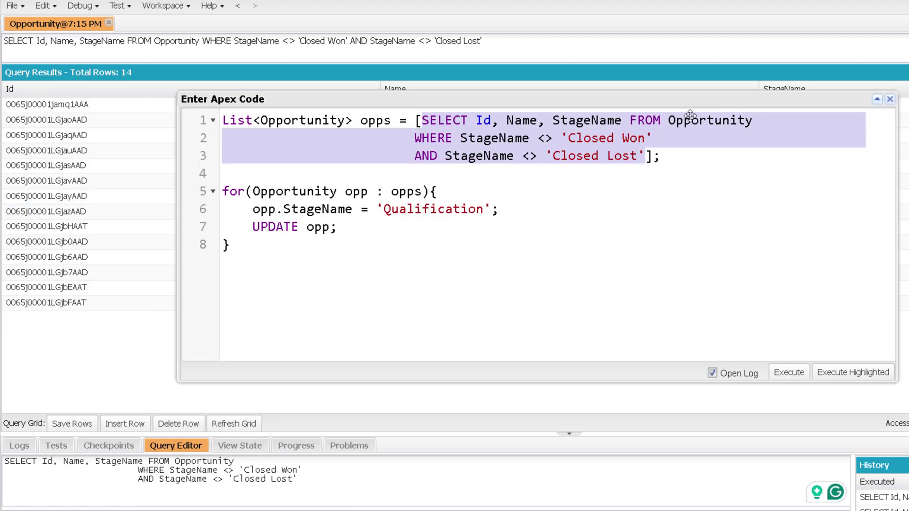
{"action": "left_click", "coordinate": [108, 24]}
{"action": "left_click", "coordinate": [441, 251]}
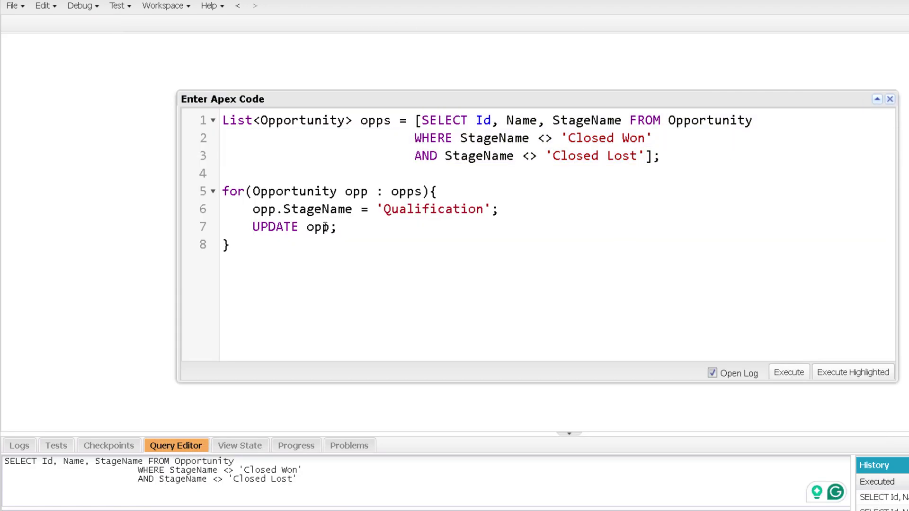
- Execute the Apex and enlarge the log to show 14 DML statements and 14 DML rows used
{"action": "left_click", "coordinate": [789, 372]}
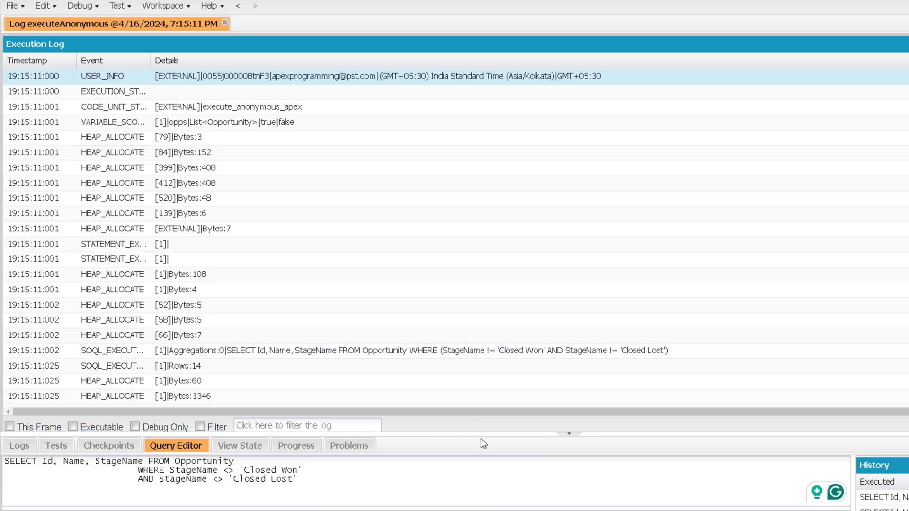
{"action": "left_click_drag", "start_coordinate": [482, 415], "coordinate": [482, 346]}
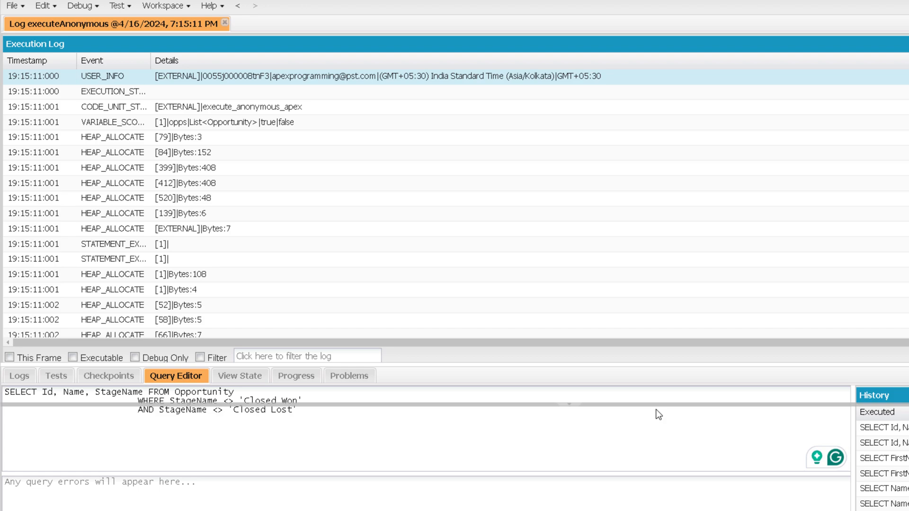
{"action": "left_click_drag", "start_coordinate": [670, 366], "coordinate": [670, 421]}
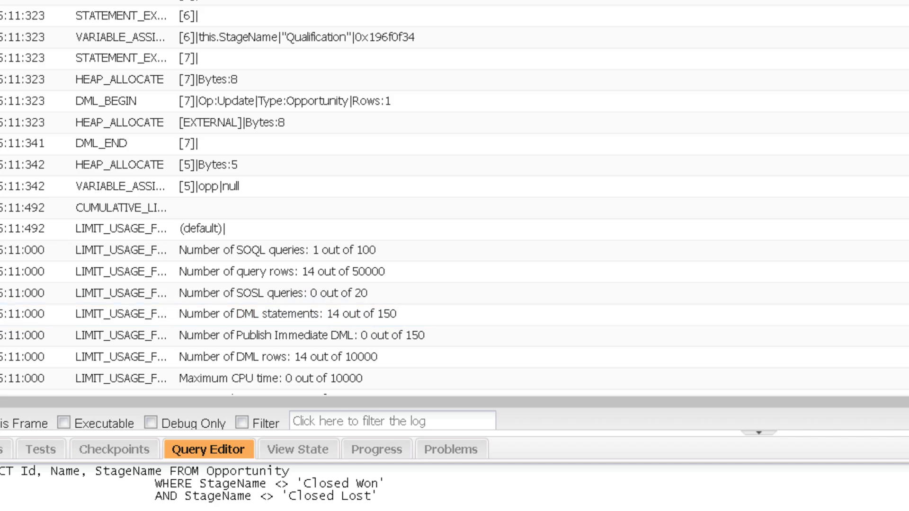
{"action": "left_click", "coordinate": [71, 4]}
- Reopen the Apex window and highlight the per-record UPDATE opp inside the for loop
{"action": "left_click", "coordinate": [143, 8]}
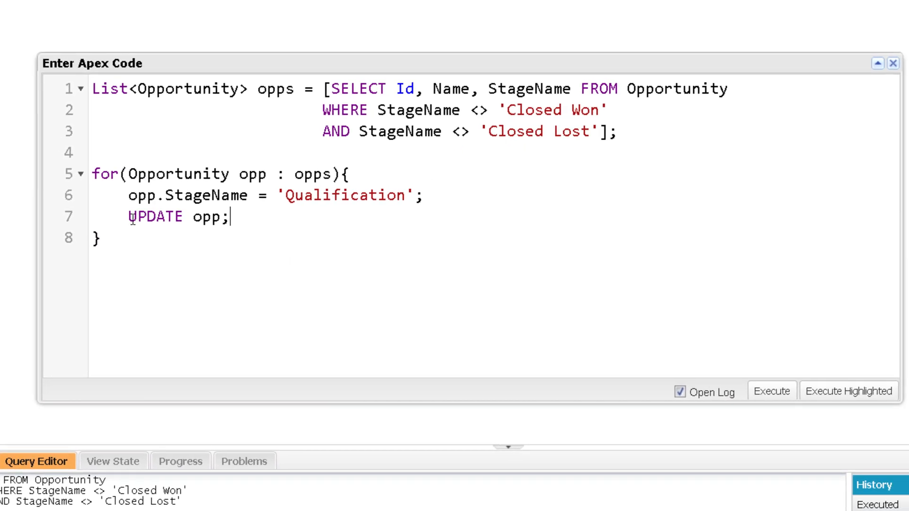
{"action": "left_click_drag", "start_coordinate": [128, 217], "coordinate": [239, 217]}
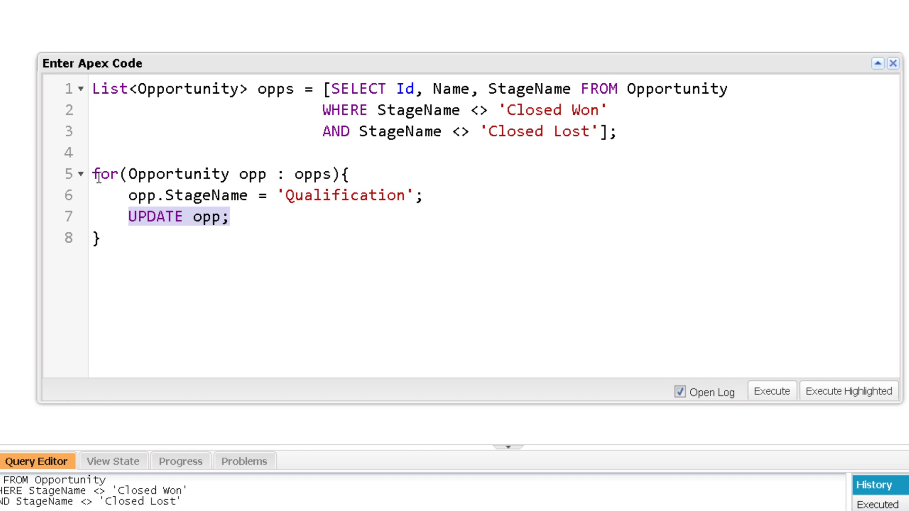
{"action": "left_click_drag", "start_coordinate": [93, 174], "coordinate": [198, 235]}
{"action": "left_click", "coordinate": [204, 217]}
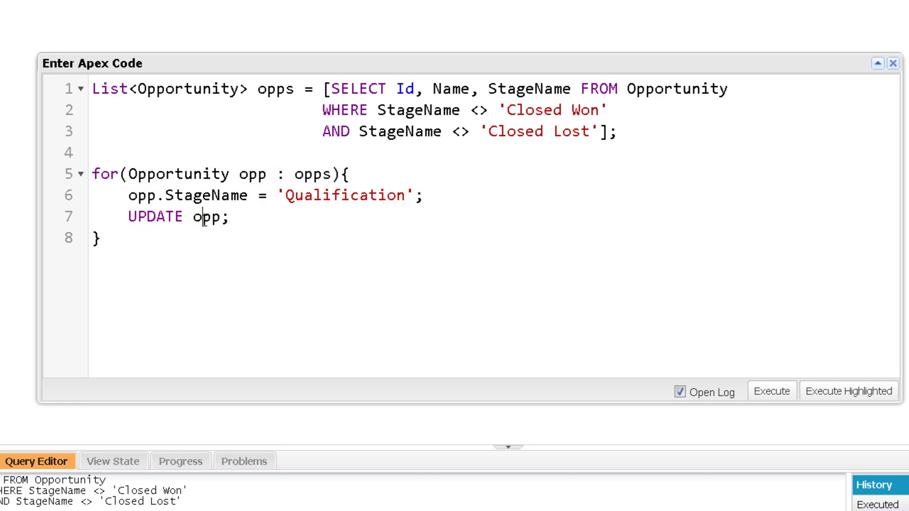
{"action": "double_click", "coordinate": [204, 217]}
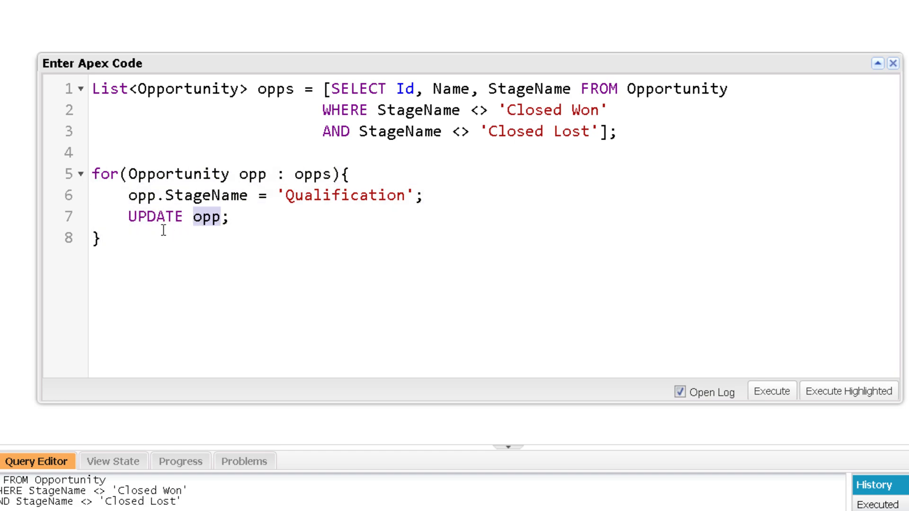
{"action": "double_click", "coordinate": [156, 216]}
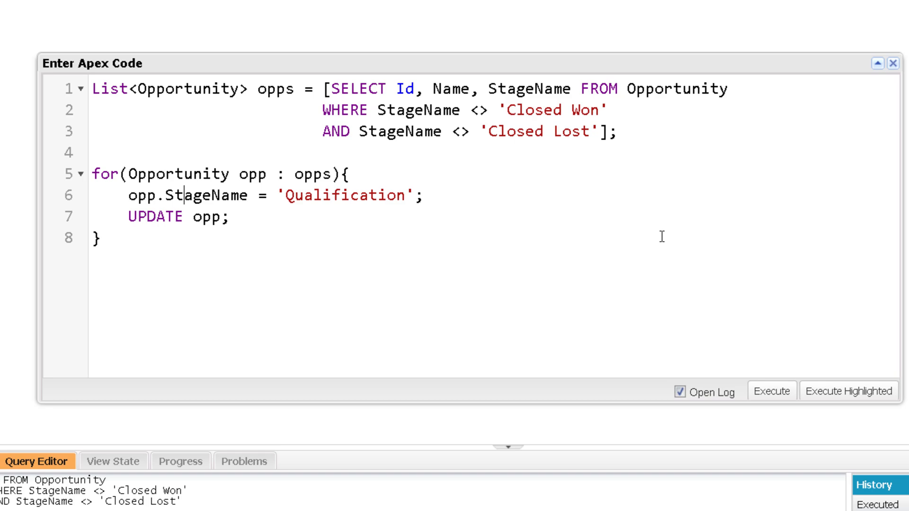
- Delete UPDATE opp from the loop and add a line after it for UPDATE opps
{"action": "key", "text": "shift+End"}
{"action": "key", "text": "BackSpace"}
{"action": "key", "text": "shift+Down"}
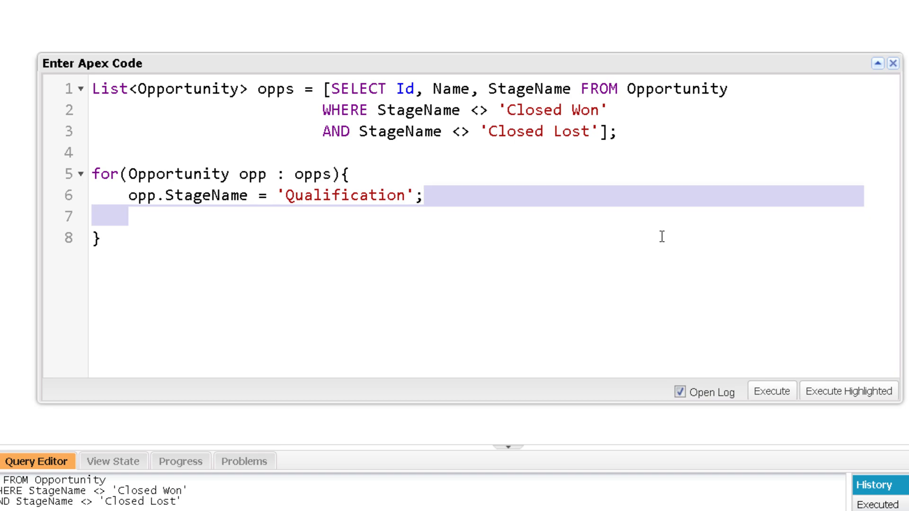
{"action": "key", "text": "BackSpace"}
{"action": "key", "text": "Down"}
{"action": "key", "text": "End"}
{"action": "key", "text": "Return"}
{"action": "key", "text": "Return"}
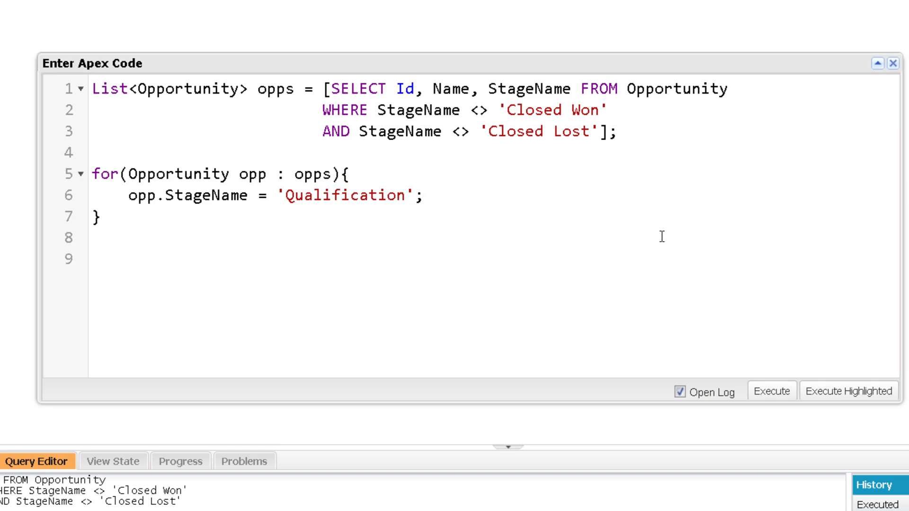
{"action": "type", "text": "UPDATE opps;"}
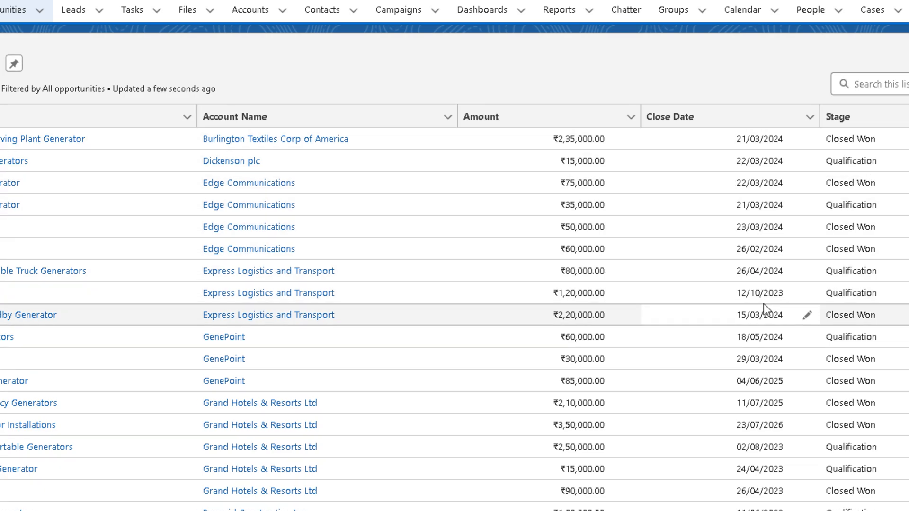
{"action": "scroll", "coordinate": [815, 319], "scroll_direction": "down", "scroll_amount": 1}
{"action": "scroll", "coordinate": [814, 318], "scroll_direction": "down", "scroll_amount": 1}
{"action": "scroll", "coordinate": [838, 341], "scroll_direction": "up", "scroll_amount": 1}
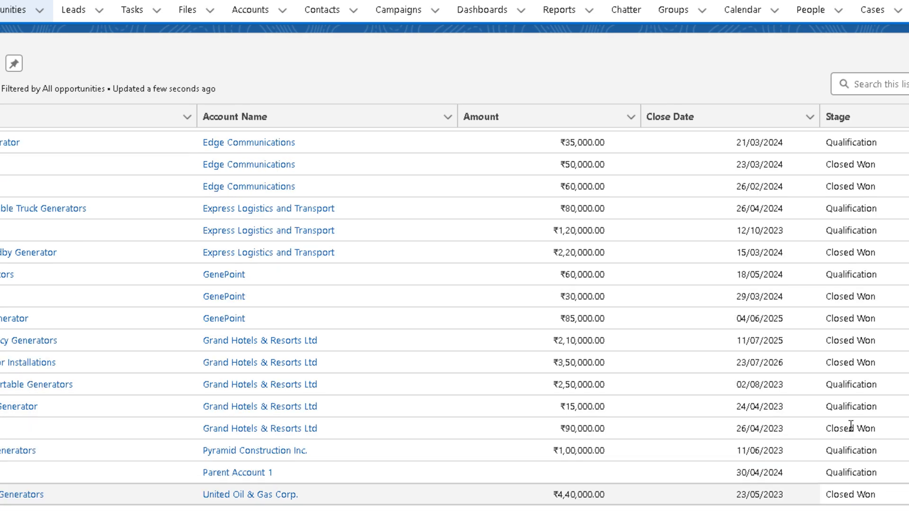
{"action": "scroll", "coordinate": [852, 348], "scroll_direction": "up", "scroll_amount": 1}
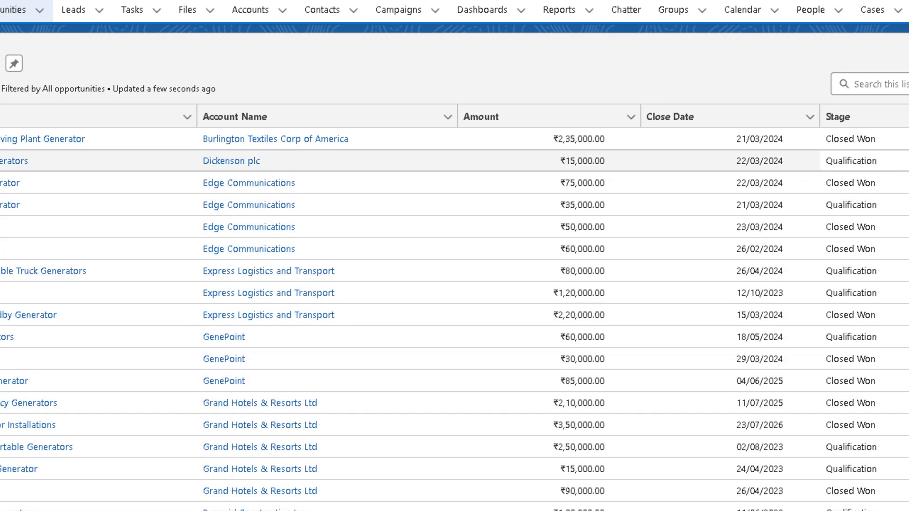
- Check the stage picklist, change the loop value to 'Prospecting' and execute the Apex
{"action": "double_click", "coordinate": [852, 161]}
{"action": "left_click", "coordinate": [867, 164]}
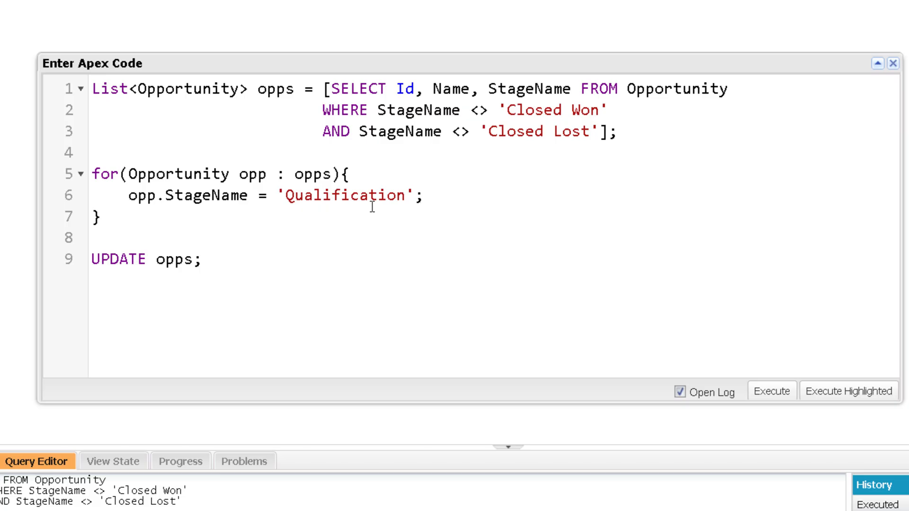
{"action": "type", "text": "Prospecting"}
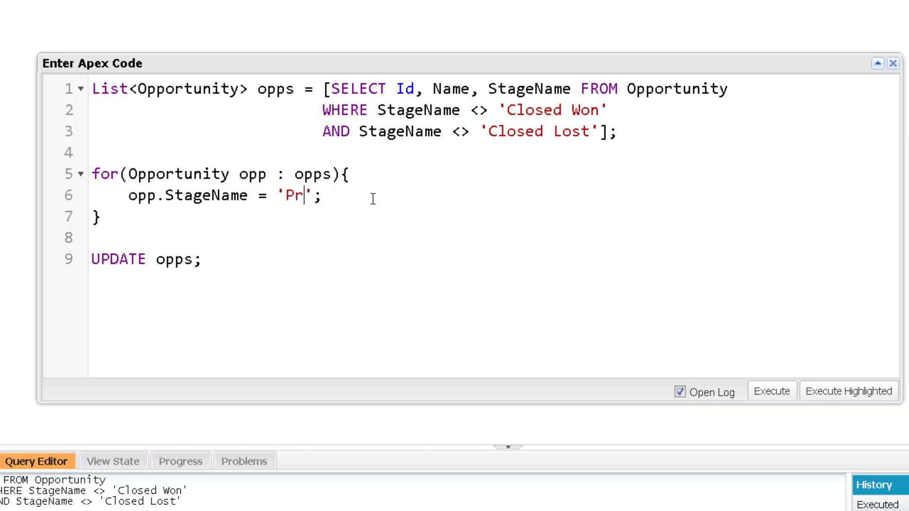
{"action": "left_click", "coordinate": [374, 307]}
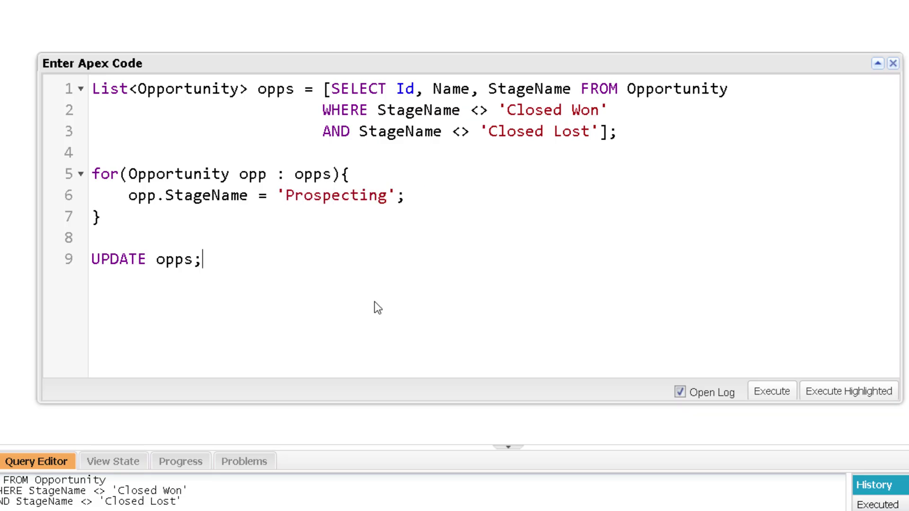
{"action": "left_click", "coordinate": [771, 391]}
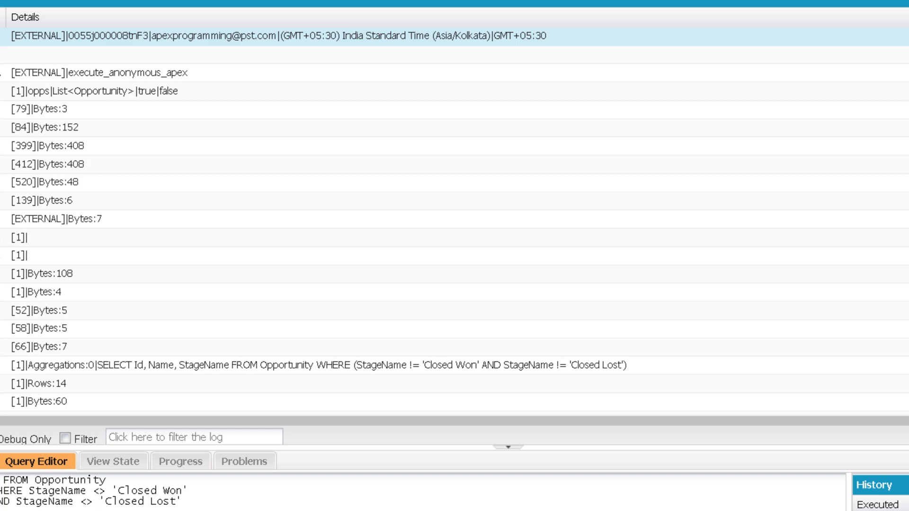
{"action": "scroll", "coordinate": [455, 249], "scroll_direction": "down", "scroll_amount": 5}
{"action": "scroll", "coordinate": [454, 249], "scroll_direction": "down", "scroll_amount": 5}
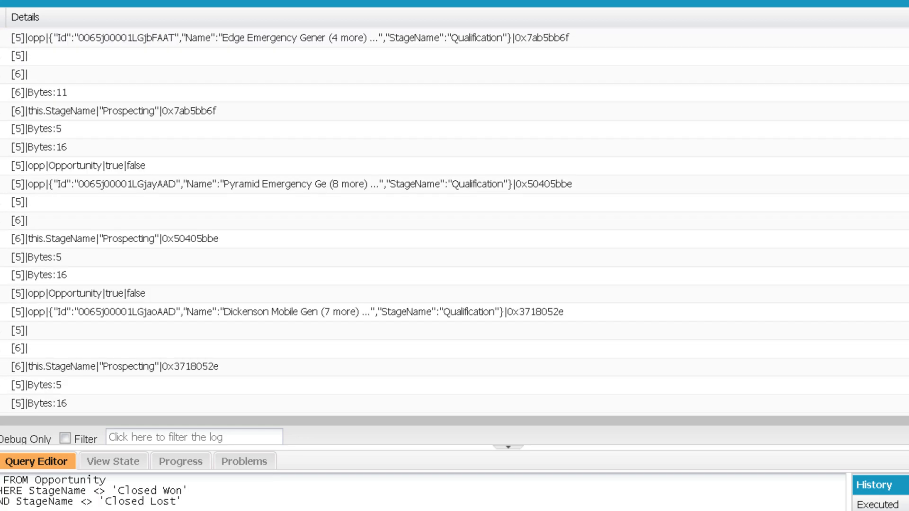
{"action": "scroll", "coordinate": [454, 248], "scroll_direction": "down", "scroll_amount": 5}
{"action": "scroll", "coordinate": [454, 249], "scroll_direction": "down", "scroll_amount": 5}
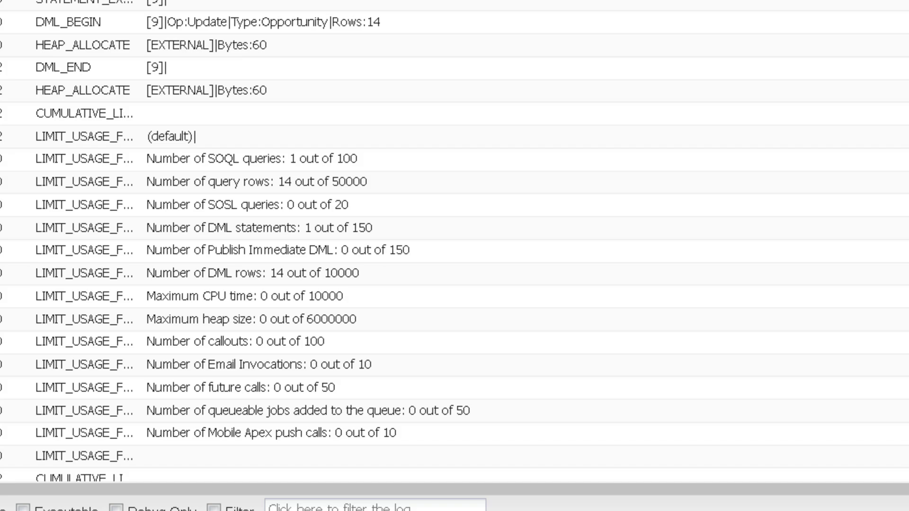
- Reopen the Execute Anonymous window after the log shows one update of 14 rows
{"action": "key", "text": "ctrl+e"}
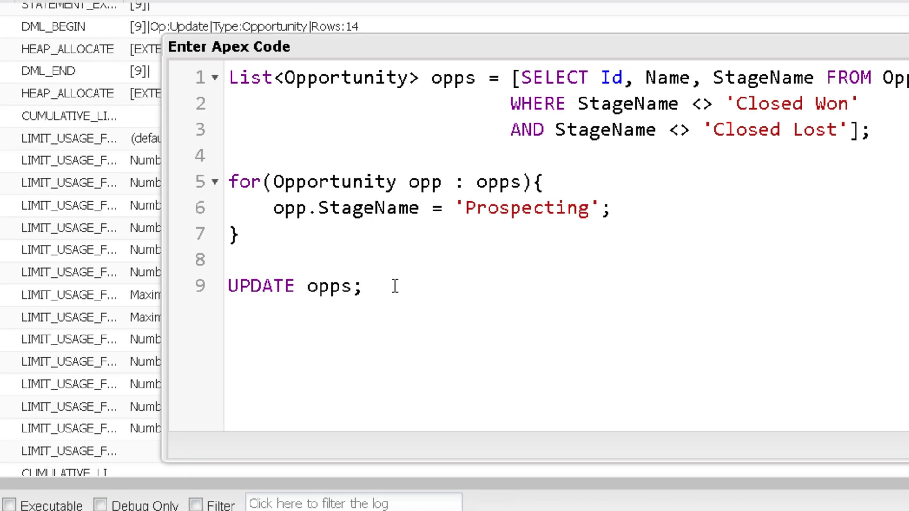
- Clear the old code and declare acc1 as a new Account 'Proper Salesforce Tutorials'
{"action": "key", "text": "ctrl+a"}
{"action": "key", "text": "BackSpace"}
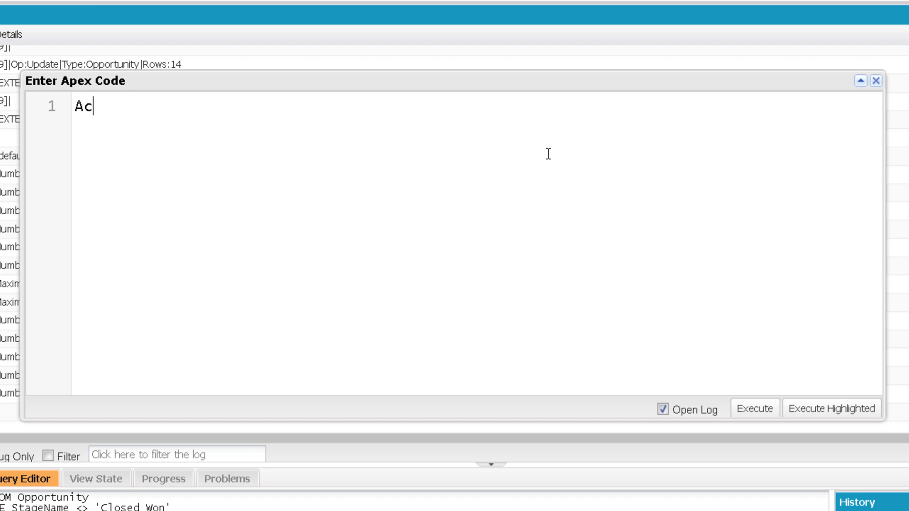
{"action": "type", "text": "count acc = new Account(Name='')"}
{"action": "key", "text": "Left"}
{"action": "key", "text": "Left"}
{"action": "type", "text": "P"}
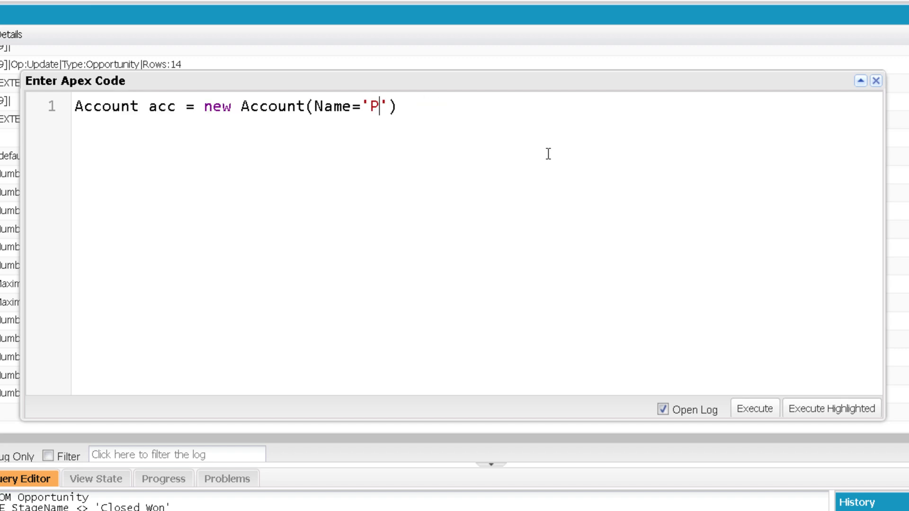
{"action": "type", "text": "roper "}
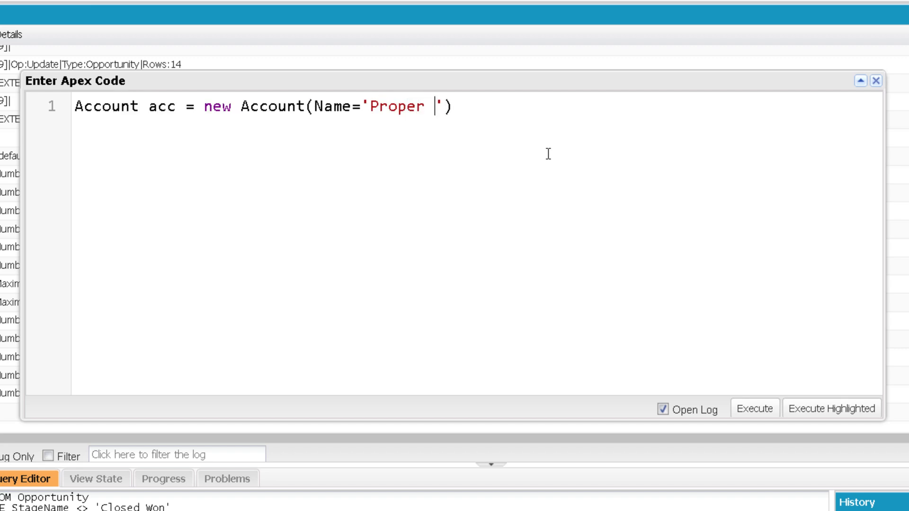
{"action": "type", "text": "Salesforce Tutorials"}
{"action": "key", "text": "End"}
{"action": "type", "text": ";"}
{"action": "key", "text": "ctrl+Home"}
{"action": "key", "text": "ctrl+Right"}
{"action": "key", "text": "ctrl+Right"}
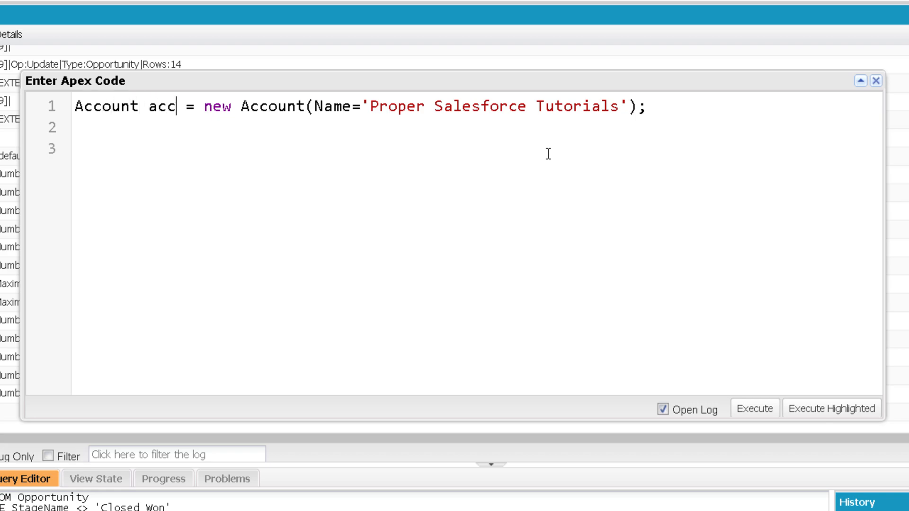
{"action": "type", "text": "1"}
- Query Parent Account 1 into acc2 and set acc2.Type to 'Prospect'
{"action": "key", "text": "Down"}
{"action": "key", "text": "Down"}
{"action": "type", "text": "Account acc"}
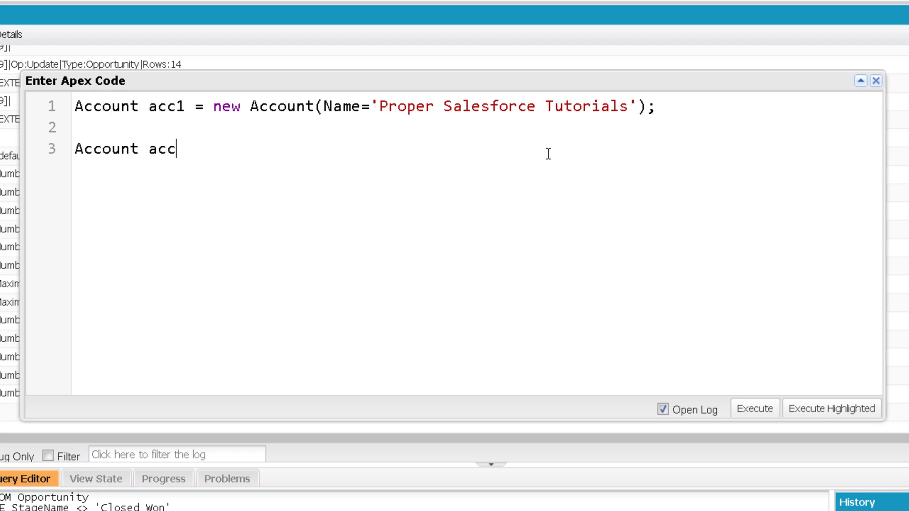
{"action": "type", "text": "e"}
{"action": "key", "text": "BackSpace"}
{"action": "type", "text": "2 ["}
{"action": "type", "text": "="}
{"action": "key", "text": "Right"}
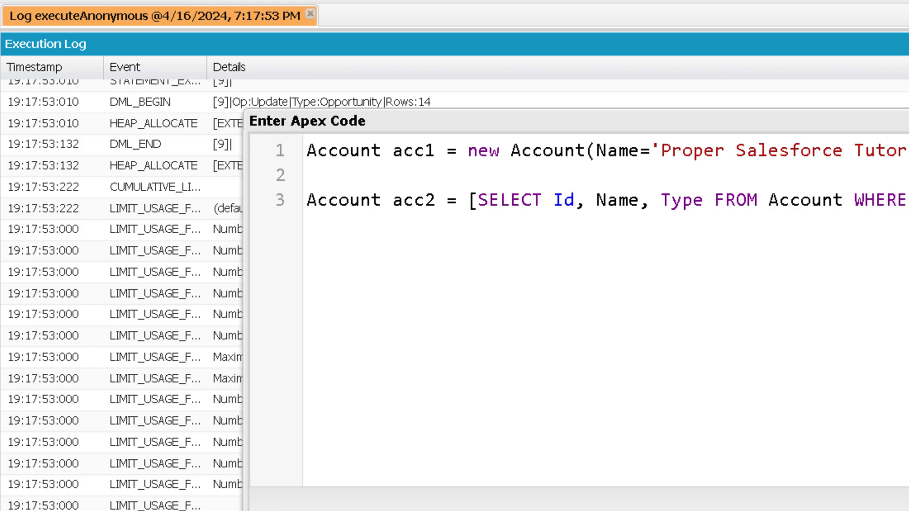
{"action": "type", "text": "Parent Account 1"}
{"action": "key", "text": "End"}
{"action": "type", "text": ";"}
{"action": "key", "text": "Return"}
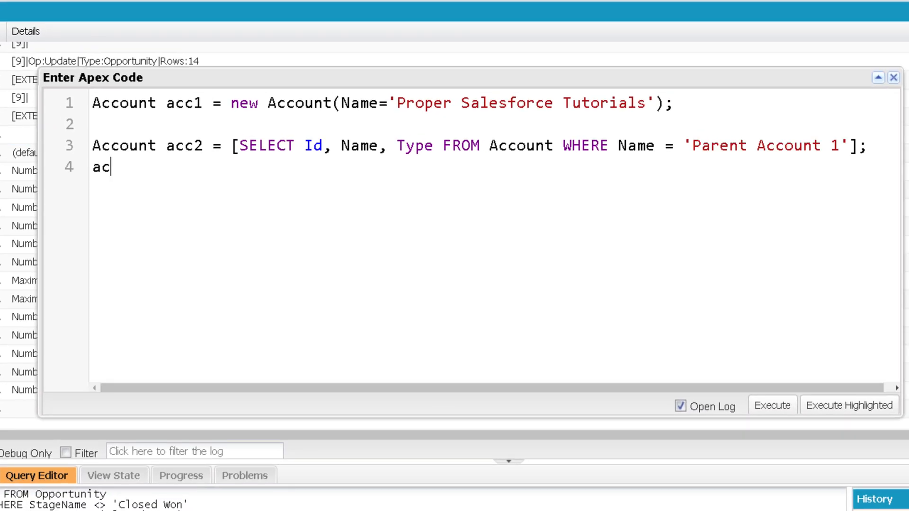
{"action": "type", "text": "acc2.Type = '"}
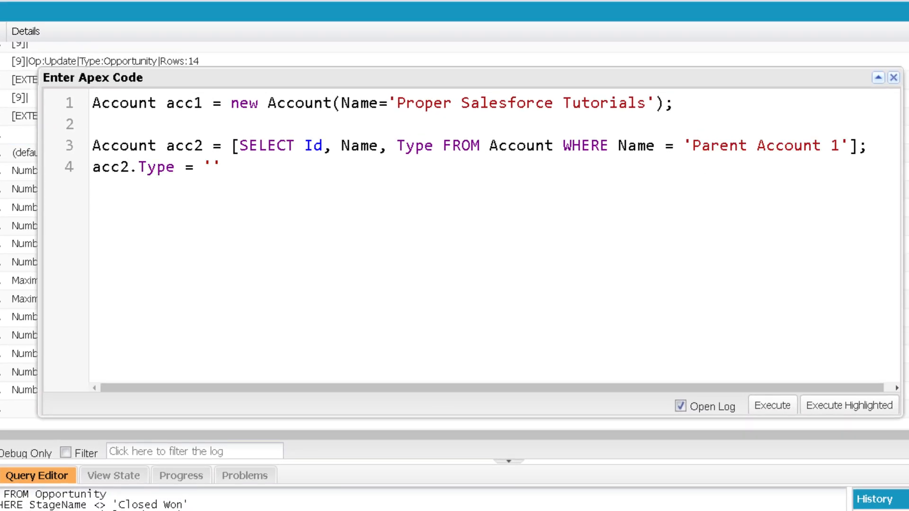
{"action": "type", "text": "Prospect"}
{"action": "key", "text": "End"}
{"action": "type", "text": ";"}
{"action": "key", "text": "Return"}
{"action": "key", "text": "Return"}
{"action": "type", "text": "List"}
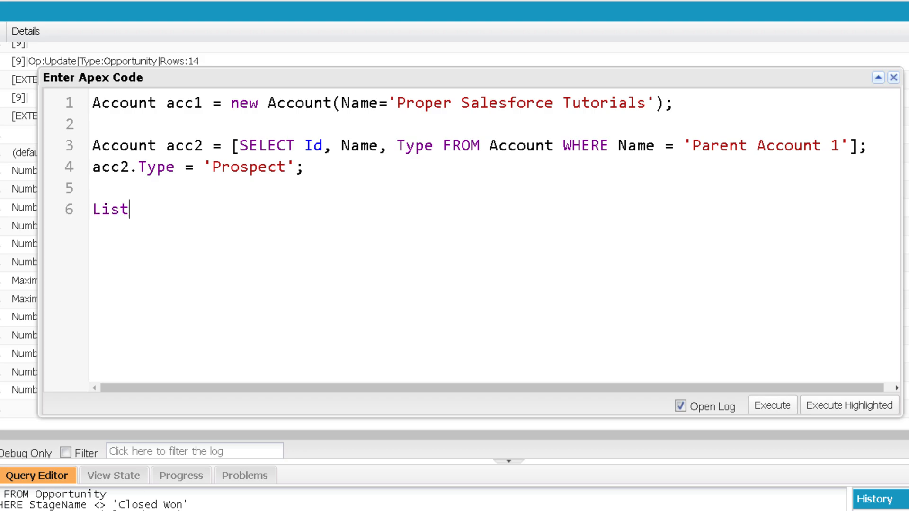
{"action": "type", "text": "<>"}
- Declare List<Account> accounts containing acc1 and acc2 and add UPSERT accounts
{"action": "key", "text": "Left"}
{"action": "type", "text": "Account> accounts = new List<Account>}"}
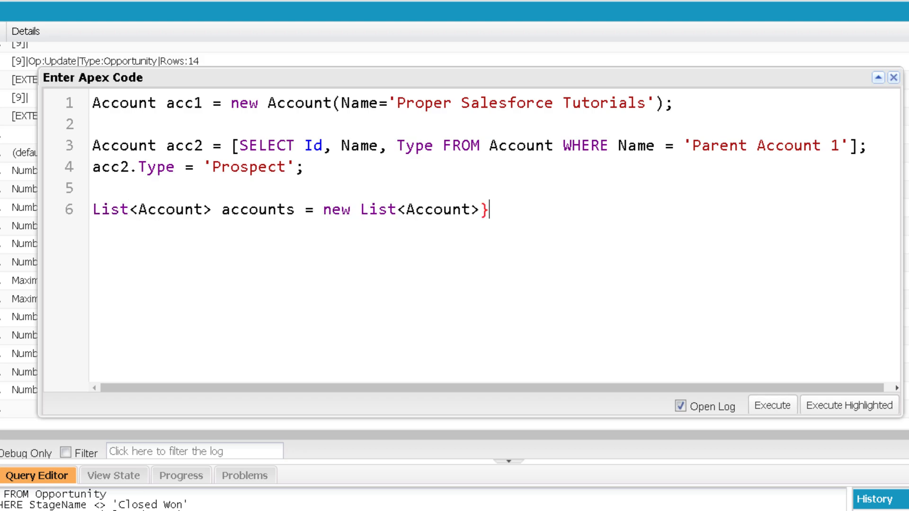
{"action": "key", "text": "BackSpace"}
{"action": "type", "text": "{}"}
{"action": "key", "text": "Left"}
{"action": "type", "text": "acc1,"}
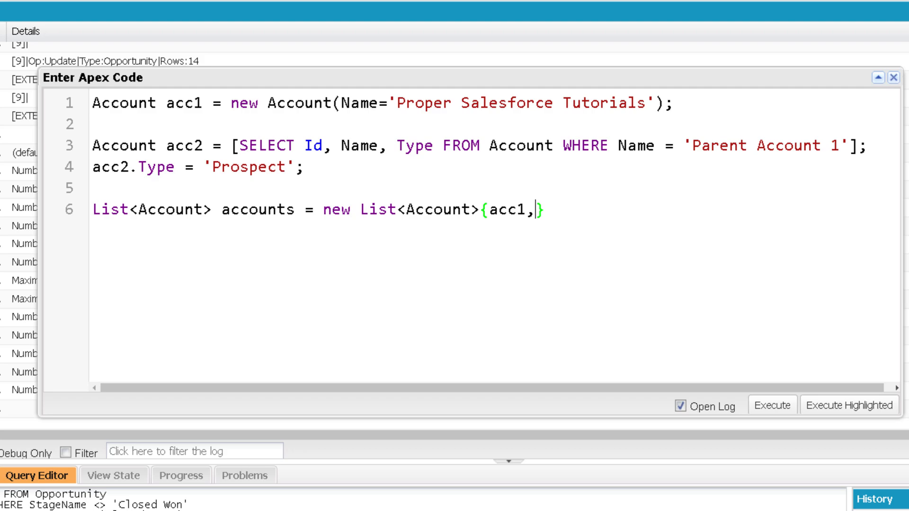
{"action": "type", "text": " acc2"}
{"action": "key", "text": "End"}
{"action": "type", "text": ";"}
{"action": "key", "text": "Return"}
{"action": "key", "text": "Return"}
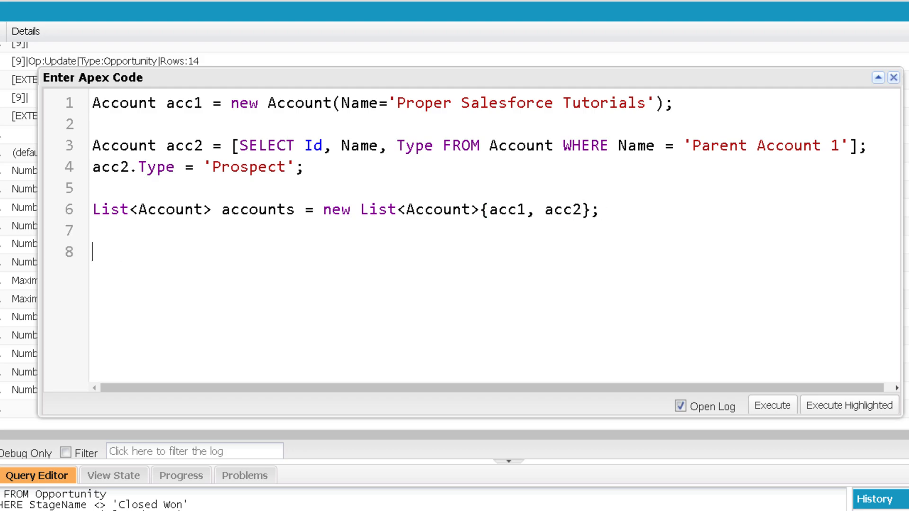
{"action": "type", "text": "UPSERT a"}
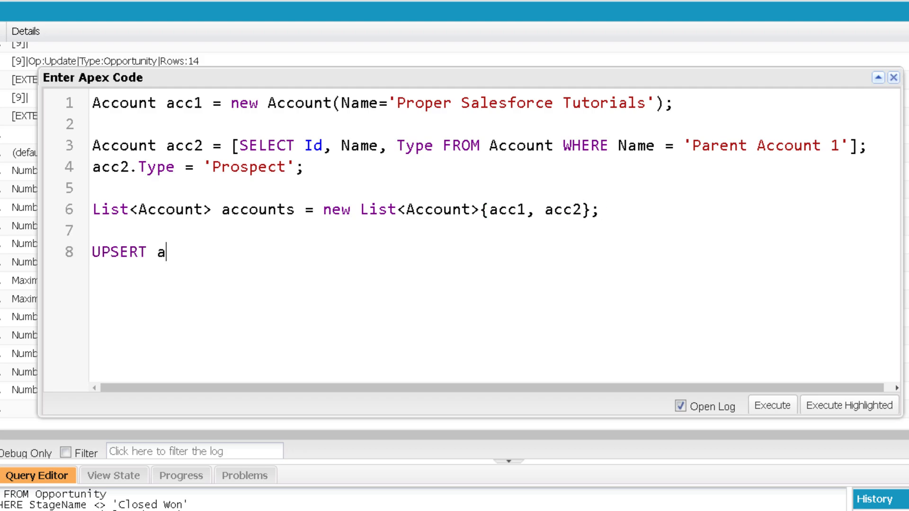
{"action": "type", "text": "ccounts;"}
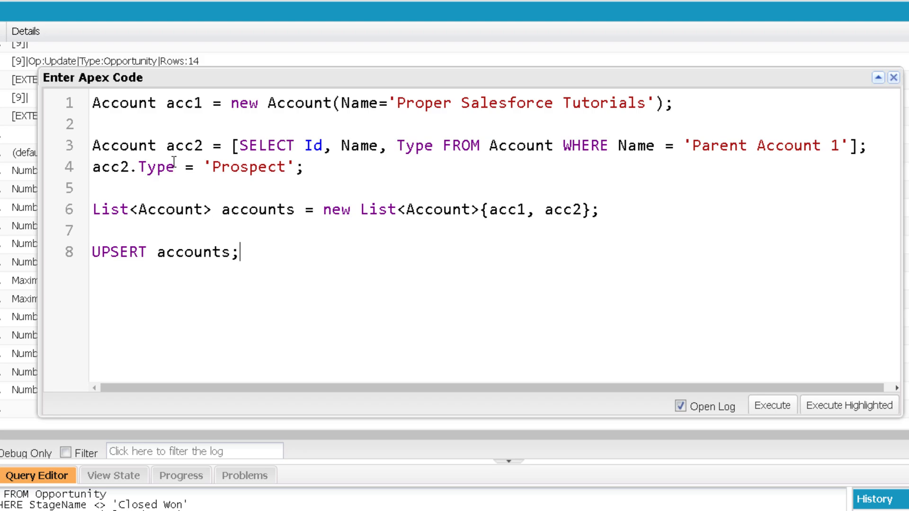
- Highlight the UPSERT list, the new acc1 statement and the acc2 query for review
{"action": "double_click", "coordinate": [205, 249]}
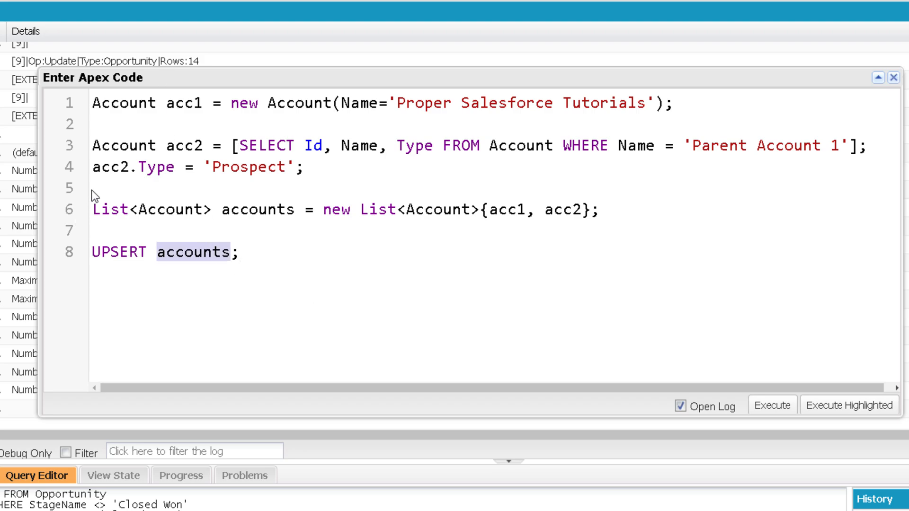
{"action": "left_click", "coordinate": [119, 251]}
{"action": "double_click", "coordinate": [120, 251]}
{"action": "double_click", "coordinate": [178, 104]}
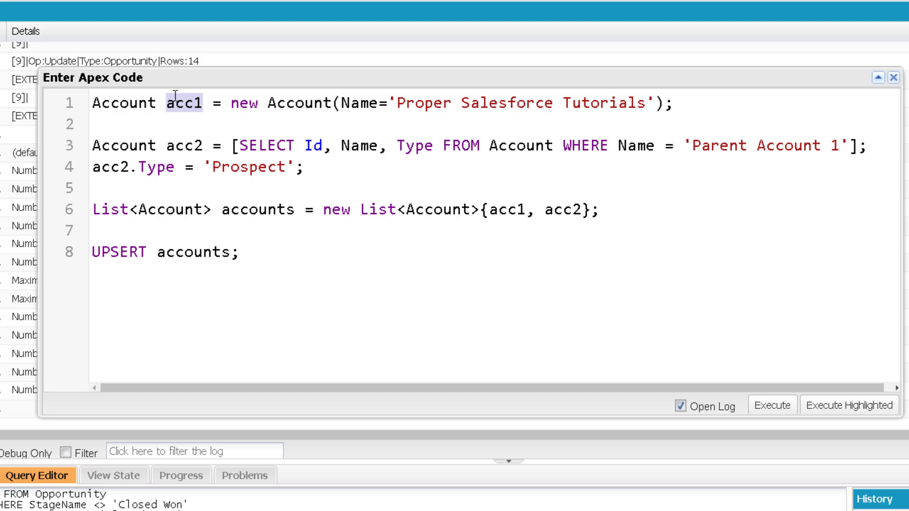
{"action": "mouse_move", "coordinate": [674, 103]}
{"action": "left_mouse_down"}
{"action": "mouse_move", "coordinate": [169, 114]}
{"action": "mouse_move", "coordinate": [75, 98]}
{"action": "left_mouse_up"}
{"action": "mouse_move", "coordinate": [307, 167]}
{"action": "left_mouse_down"}
{"action": "mouse_move", "coordinate": [140, 167]}
{"action": "mouse_move", "coordinate": [92, 145]}
{"action": "left_mouse_up"}
{"action": "left_click", "coordinate": [377, 292]}
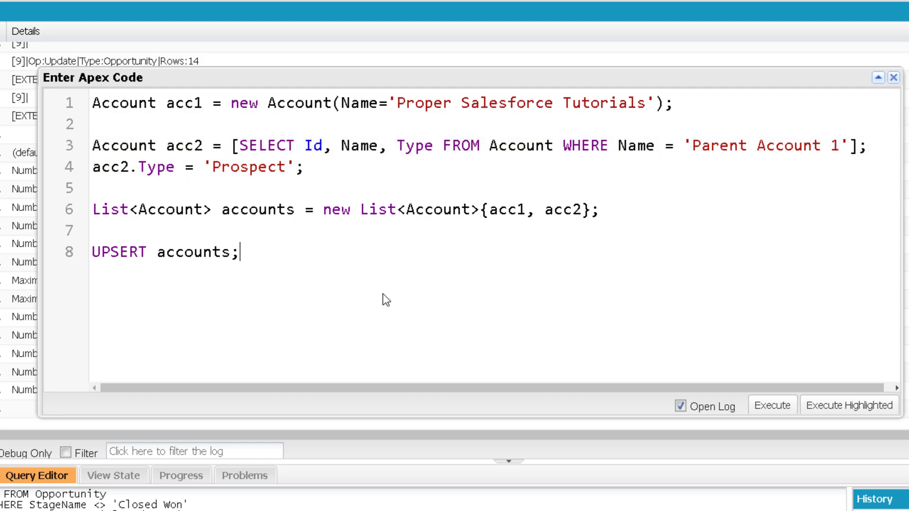
- Execute the account upsert Apex and produce its log
{"action": "left_click", "coordinate": [773, 405]}
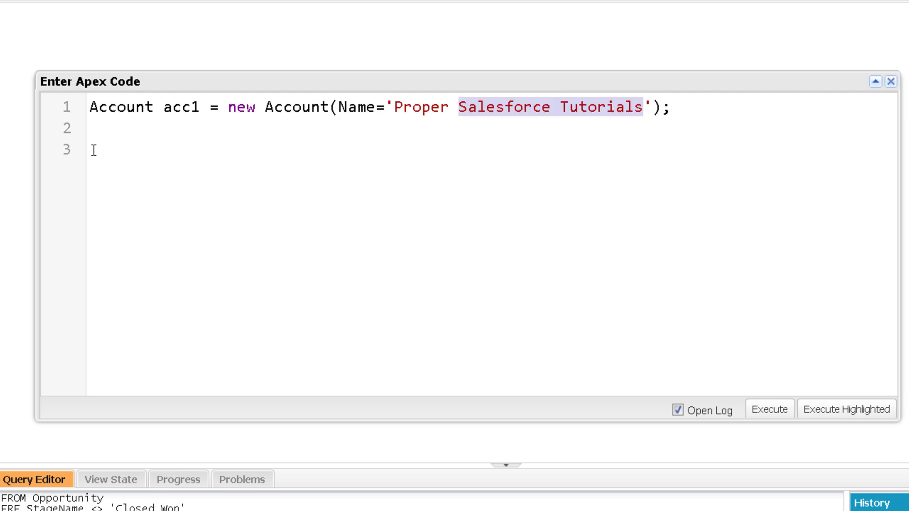
- Declare Account acc and Contact con, gather them in List<SObject> objList and add INSERT objList
{"action": "key", "text": "ctrl+shift+Left"}
{"action": "type", "text": "Amit "}
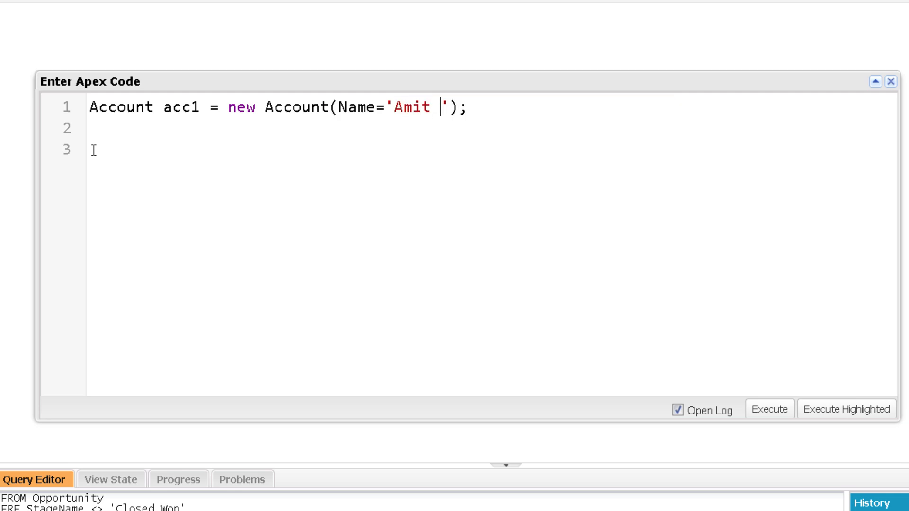
{"action": "type", "text": "Academy');  Contact con = new Contact("}
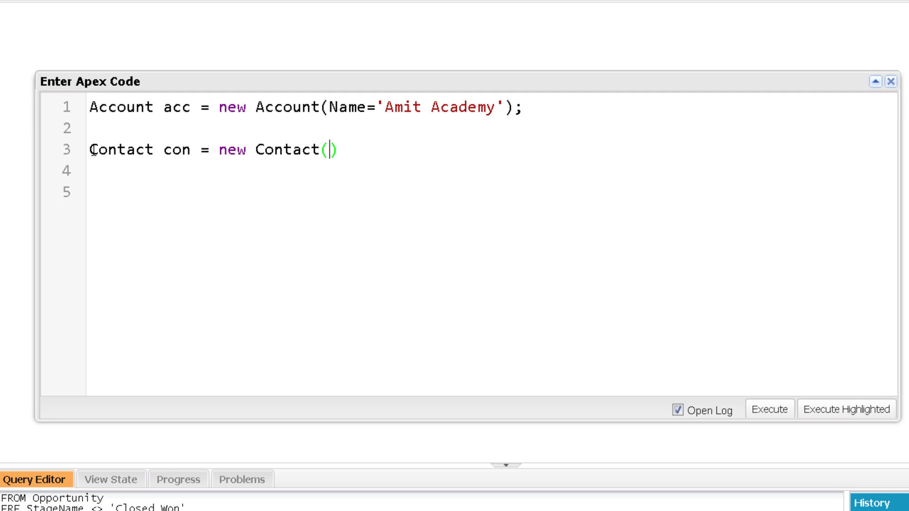
{"action": "type", "text": "FirstNam"}
{"action": "type", "text": "e='Amit', LastName='Kumar');"}
{"action": "key", "text": "Return"}
{"action": "key", "text": "Return"}
{"action": "type", "text": "ist"}
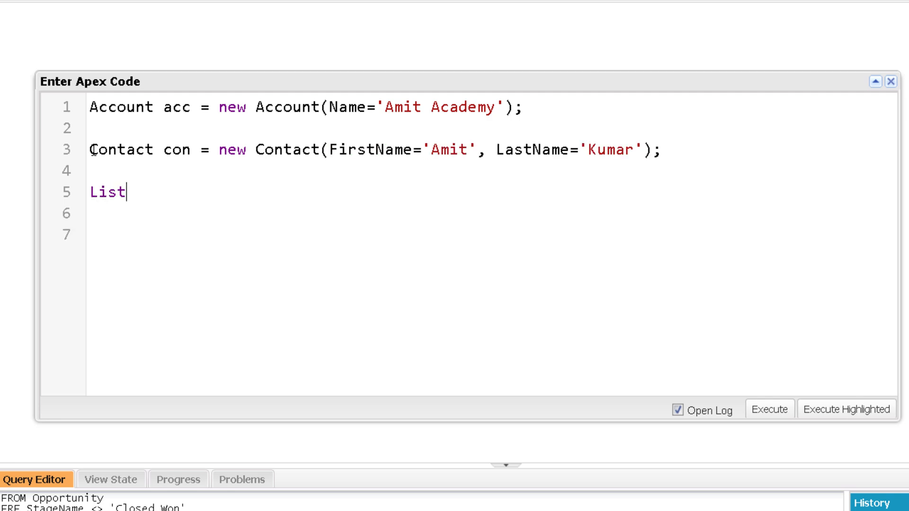
{"action": "type", "text": "<S"}
{"action": "type", "text": "Object>"}
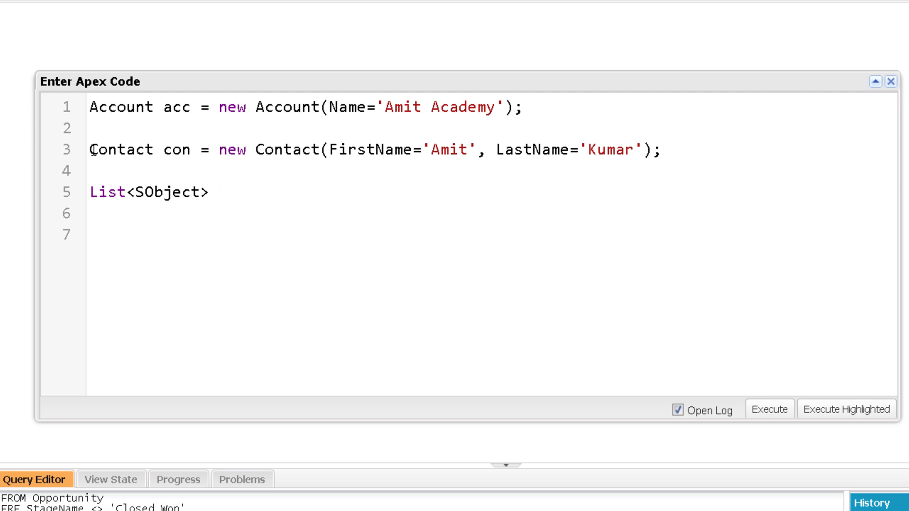
{"action": "type", "text": "objList = new List<SObject>{"}
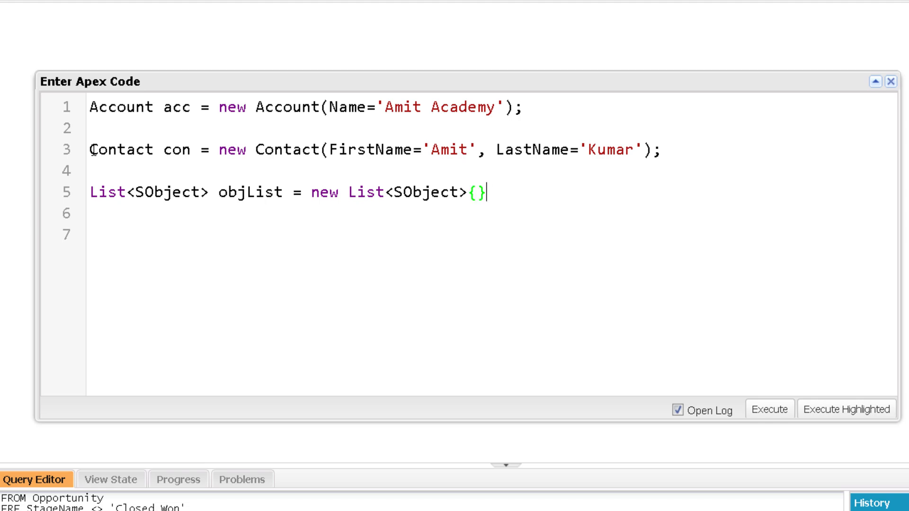
{"action": "key", "text": "Left"}
{"action": "type", "text": "acc, con"}
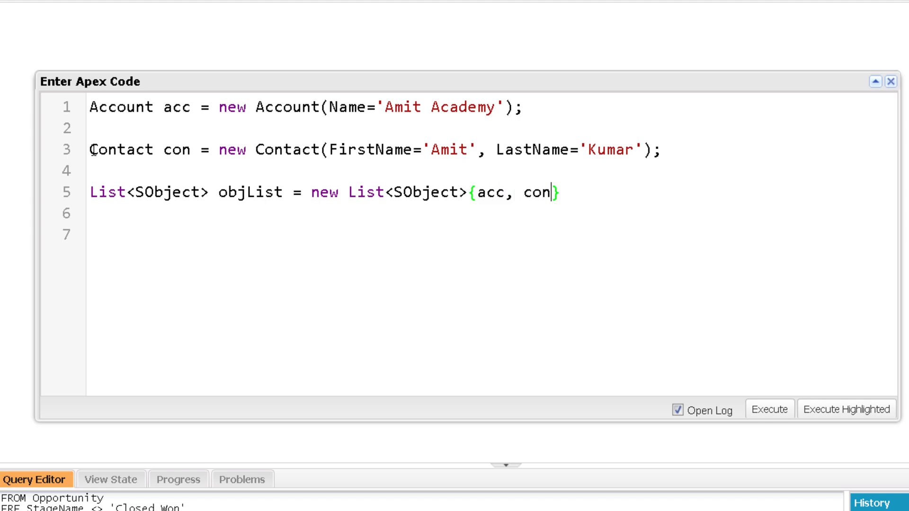
{"action": "key", "text": "Right"}
{"action": "type", "text": ";"}
{"action": "key", "text": "Return"}
{"action": "key", "text": "Return"}
{"action": "key", "text": "Tab"}
{"action": "key", "text": "BackSpace"}
{"action": "type", "text": "INSERT "}
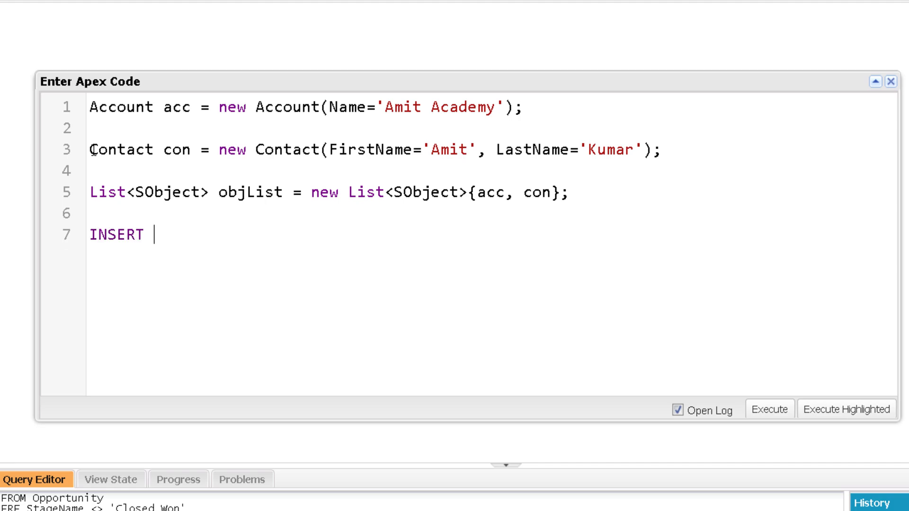
{"action": "type", "text": "objList;"}
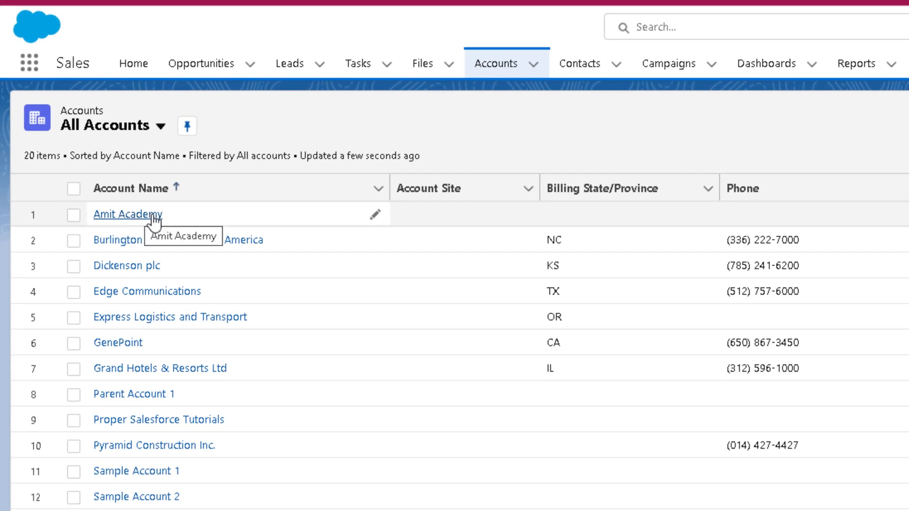
- Switch to the Contacts tab after seeing 'Amit Academy' top the accounts list
{"action": "left_click", "coordinate": [580, 63]}
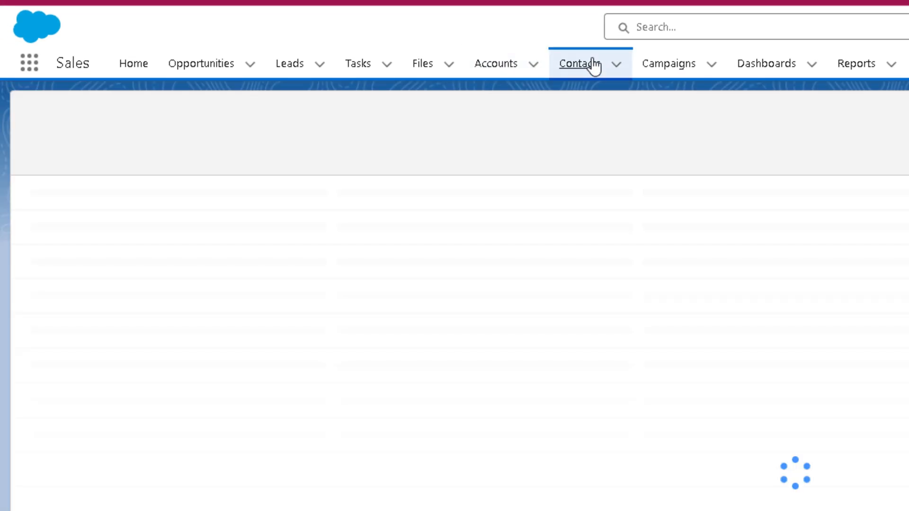